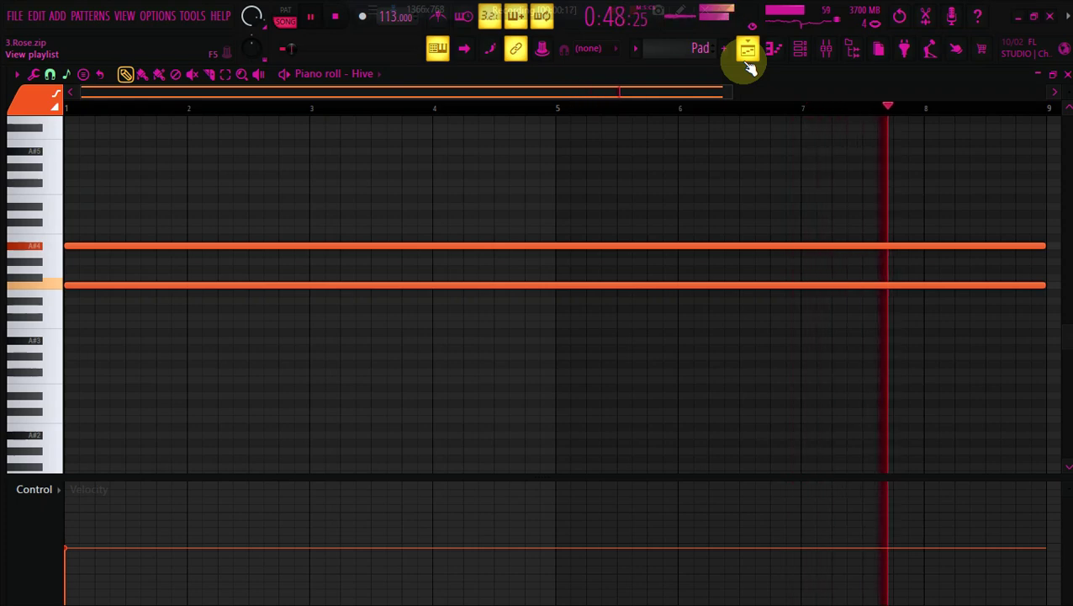
- Review the Addictive Keys notes of Pattern 4 from Track 5 in the piano roll and return to the playlist
{"action": "left_click", "coordinate": [747, 55]}
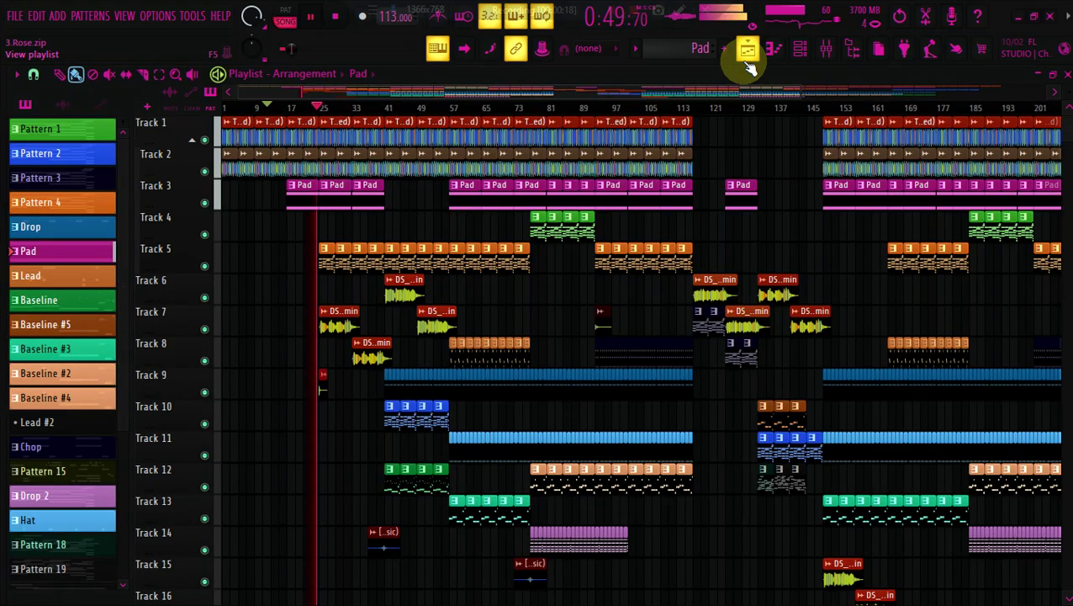
{"action": "double_click", "coordinate": [324, 256]}
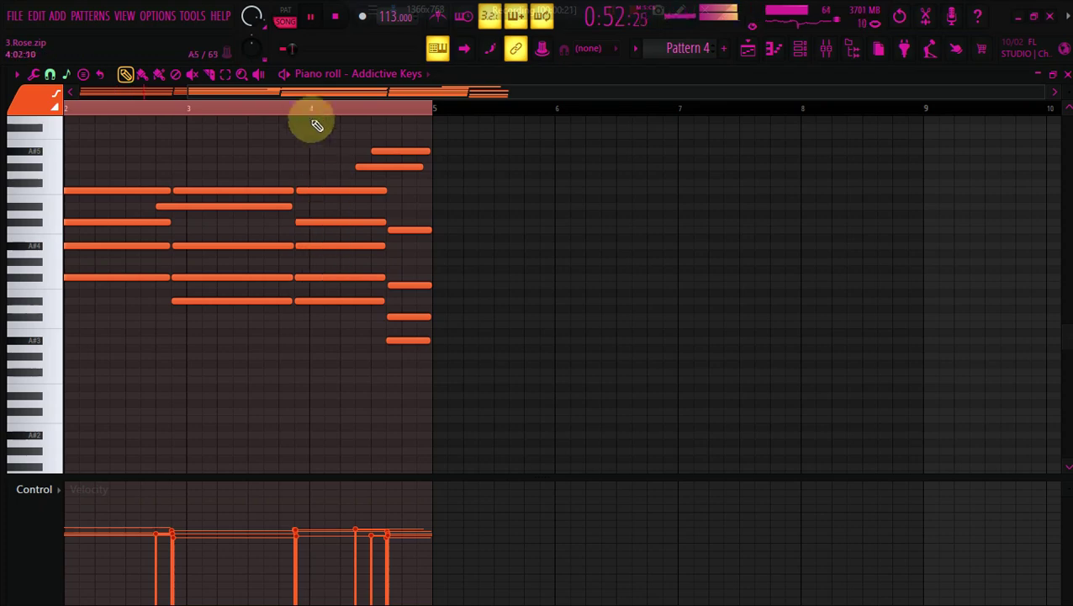
{"action": "left_click_drag", "start_coordinate": [308, 95], "coordinate": [157, 105]}
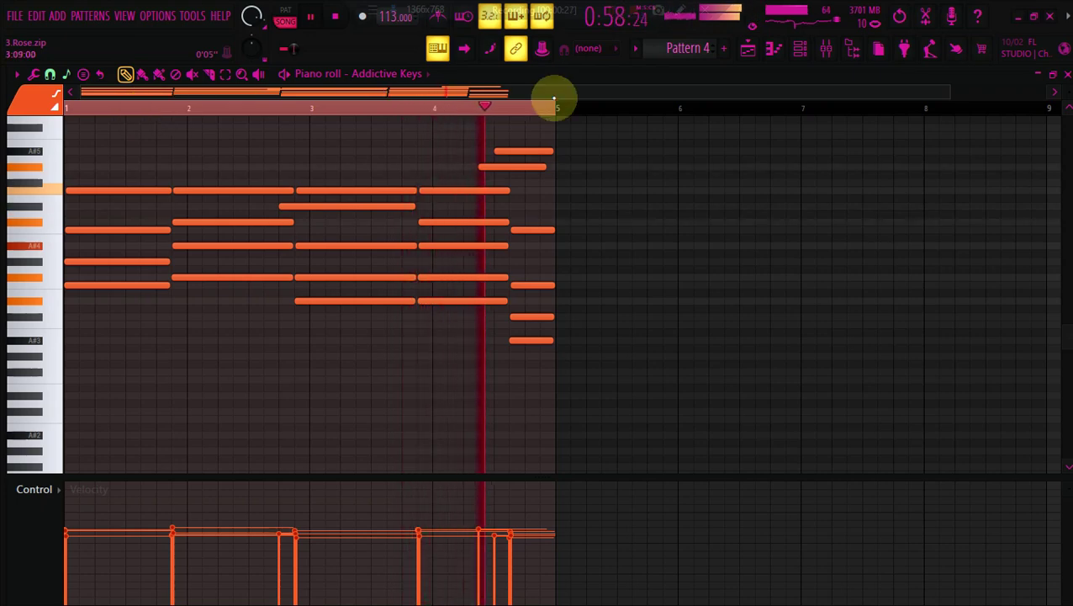
{"action": "left_click", "coordinate": [748, 49]}
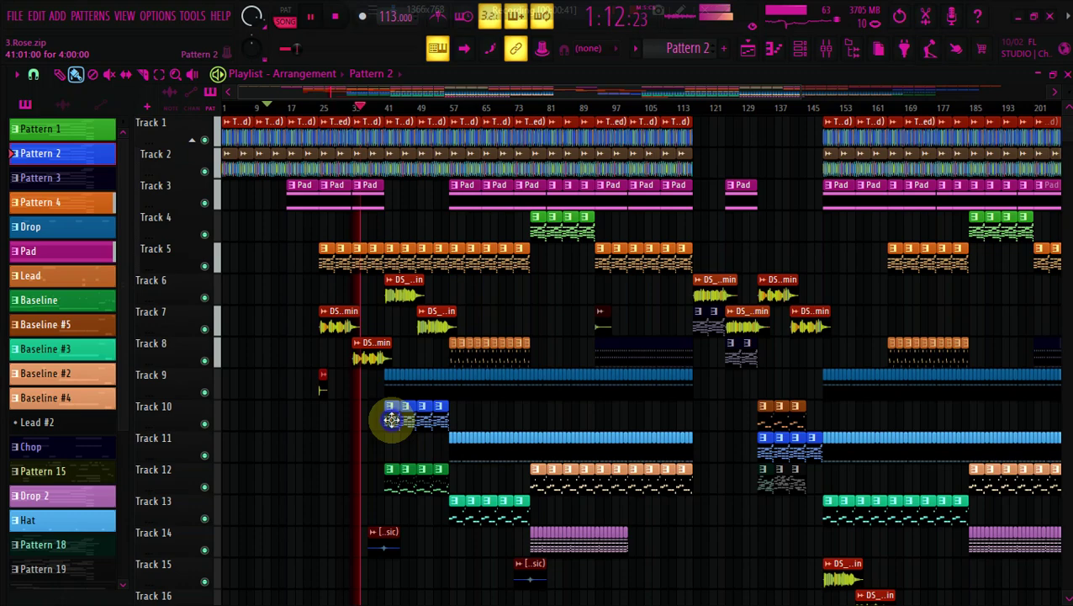
- Examine the Addictive Keys #2 notes of Pattern 2 from Track 10 across bars 1 to 4 and return to the playlist
{"action": "double_click", "coordinate": [392, 419]}
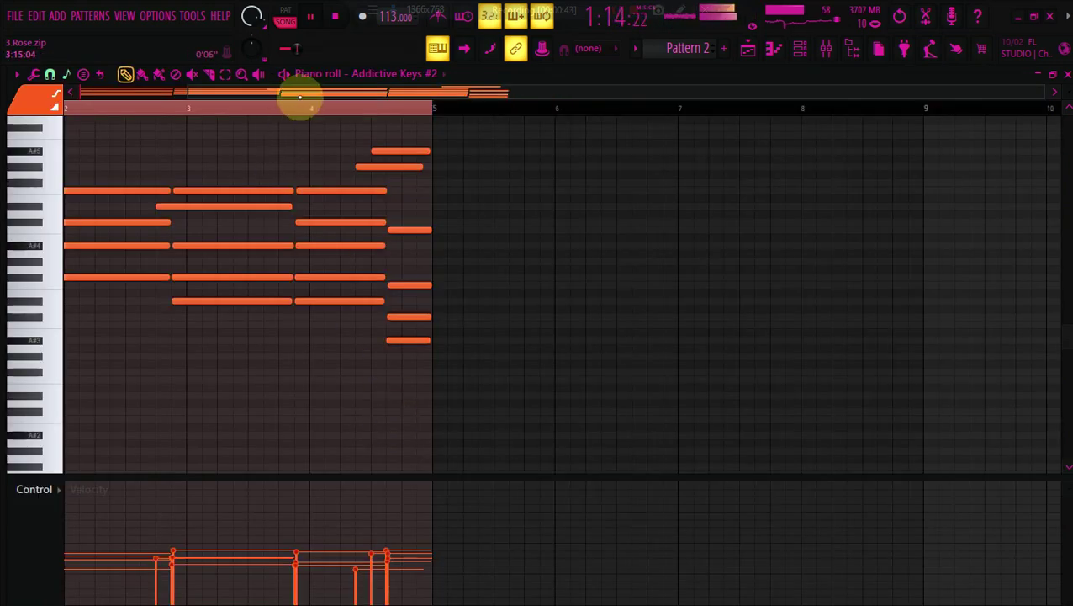
{"action": "left_click_drag", "start_coordinate": [299, 99], "coordinate": [181, 96]}
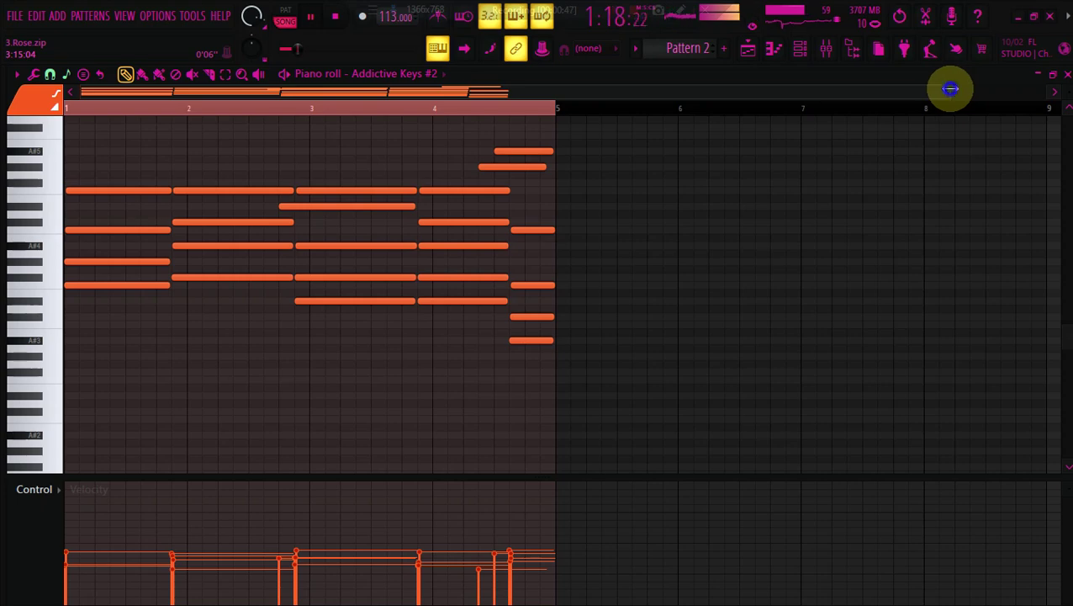
{"action": "left_click_drag", "start_coordinate": [950, 88], "coordinate": [689, 116]}
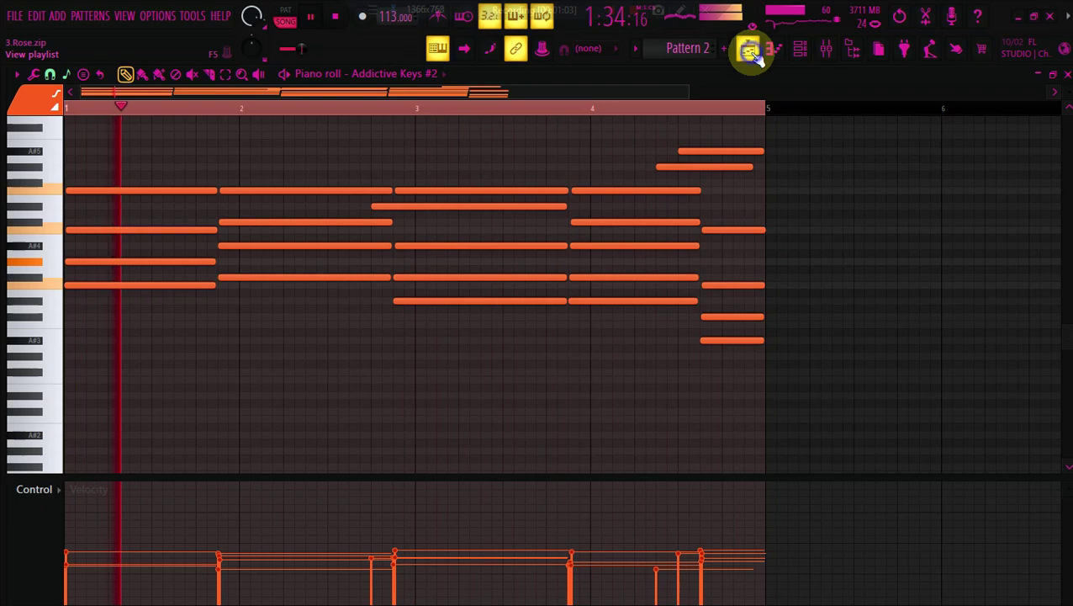
{"action": "left_click", "coordinate": [748, 51]}
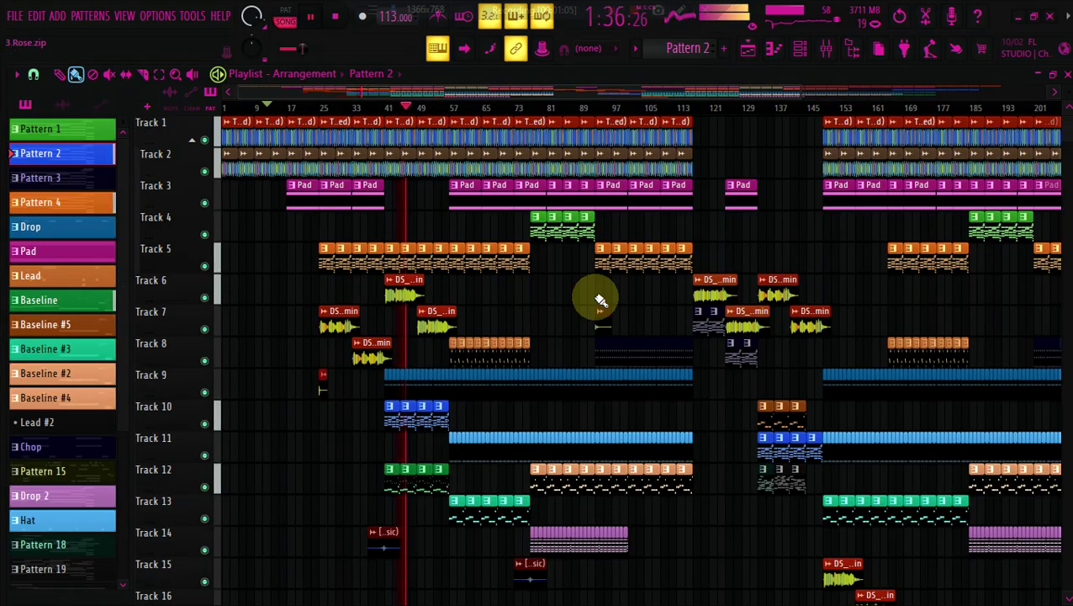
- Inspect the Private Yeno notes of the Baseline pattern on Track 12 from bar 1 and return to the playlist
{"action": "double_click", "coordinate": [427, 483]}
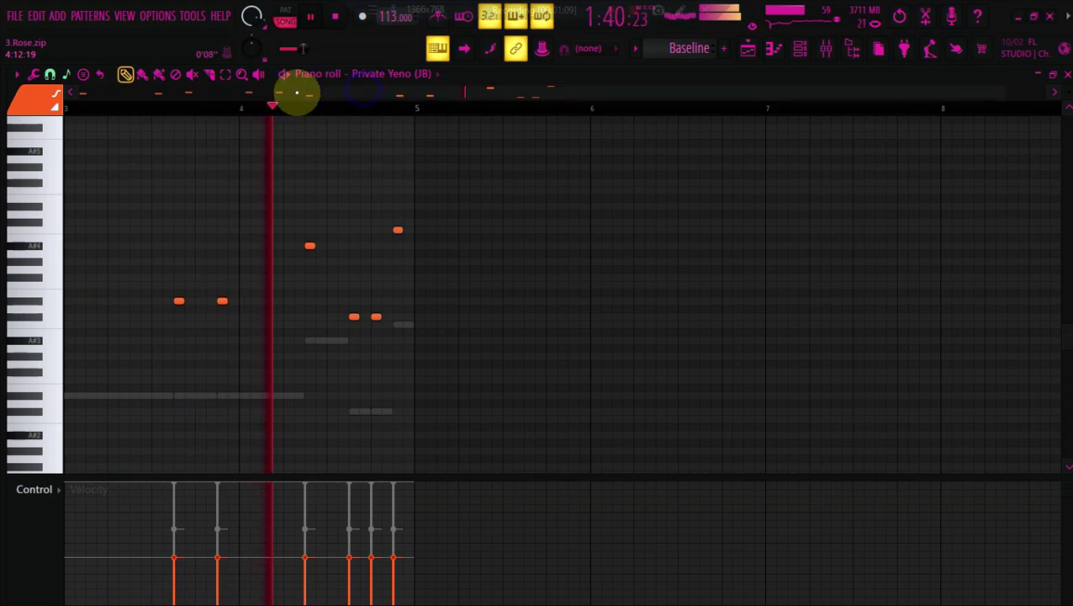
{"action": "left_click_drag", "start_coordinate": [297, 90], "coordinate": [85, 97]}
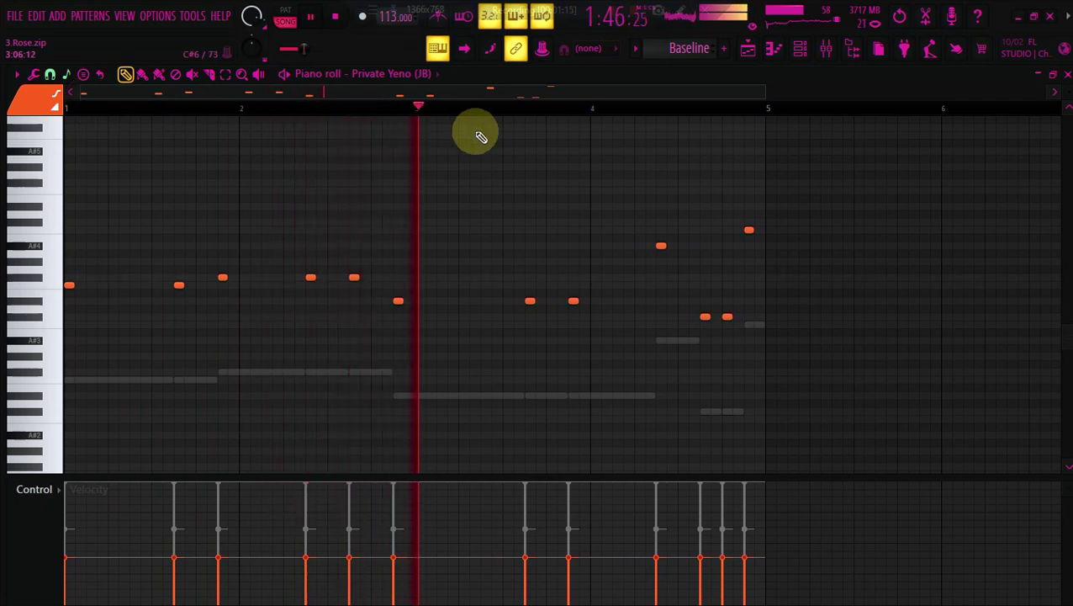
{"action": "left_click", "coordinate": [747, 52]}
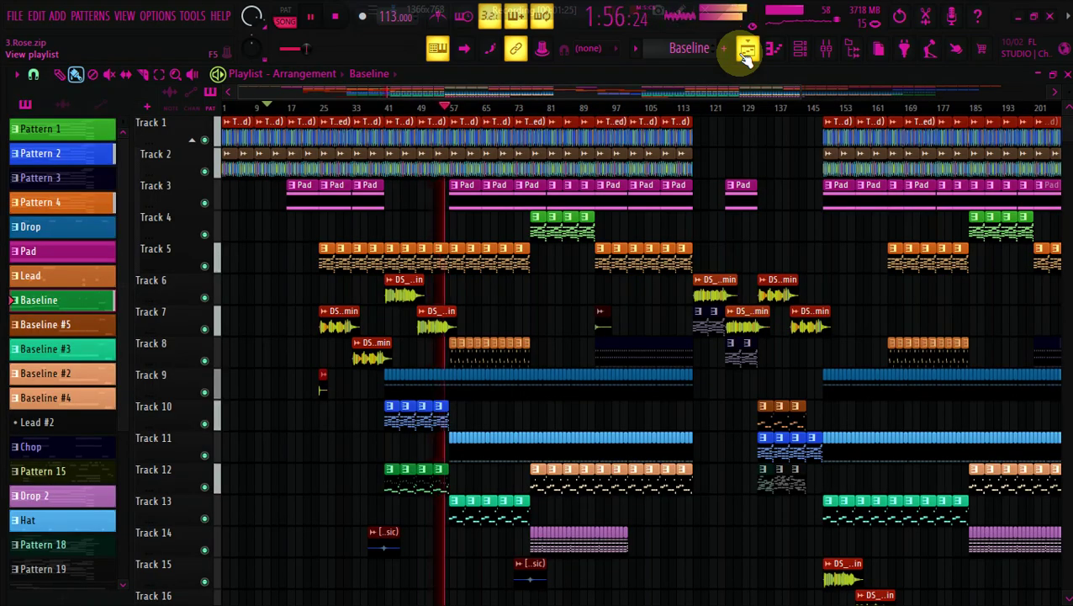
- Look over the Spire notes of the Lead pattern on Track 8 at closer zoom and return to the playlist
{"action": "double_click", "coordinate": [461, 356]}
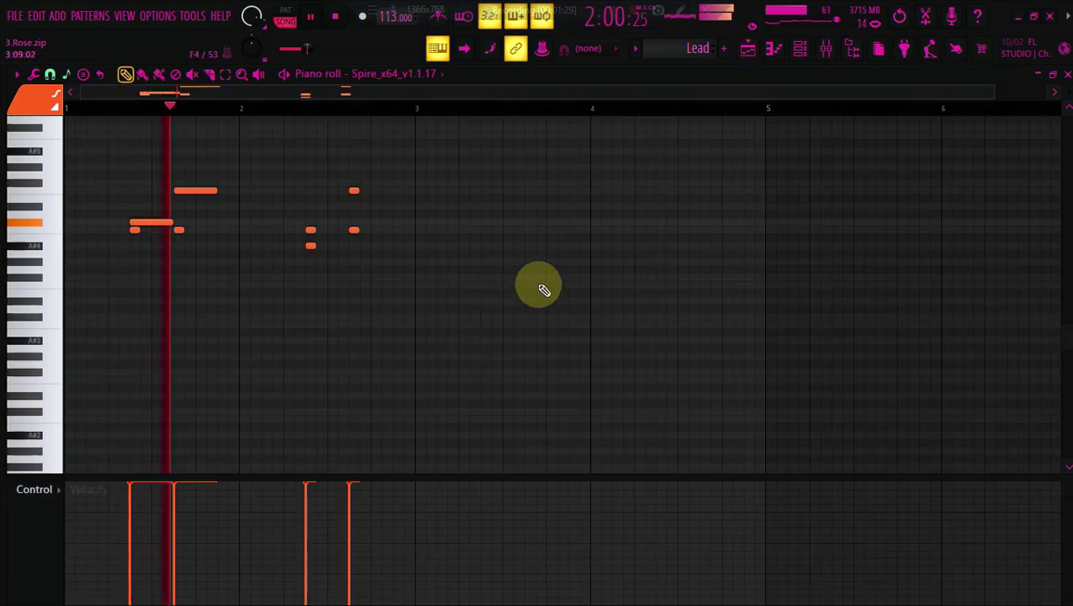
{"action": "scroll", "coordinate": [1059, 320], "scroll_direction": "up", "scroll_amount": 4}
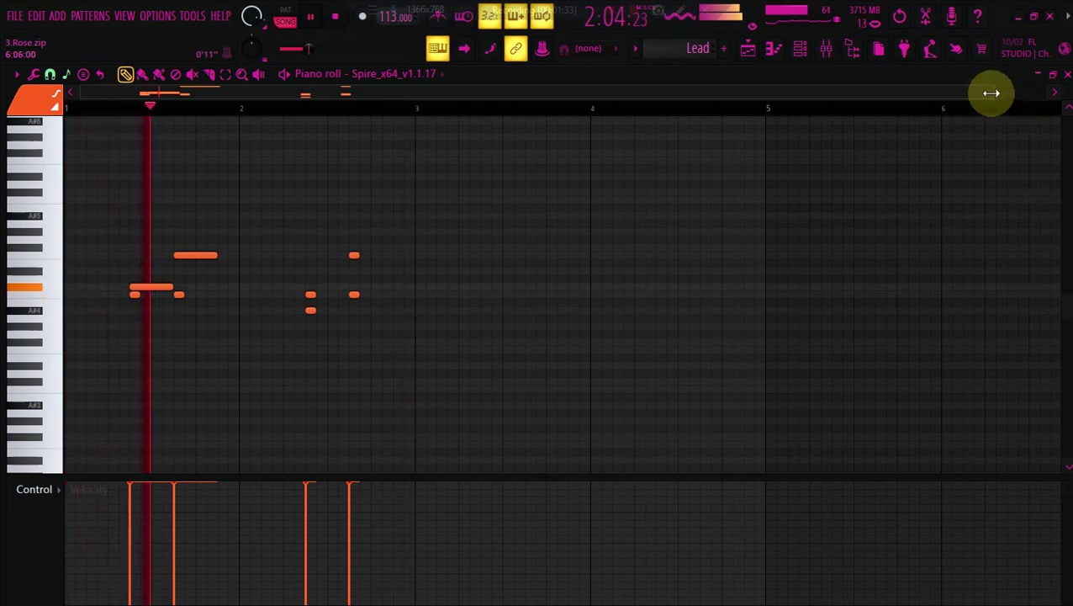
{"action": "left_click_drag", "start_coordinate": [991, 93], "coordinate": [862, 108]}
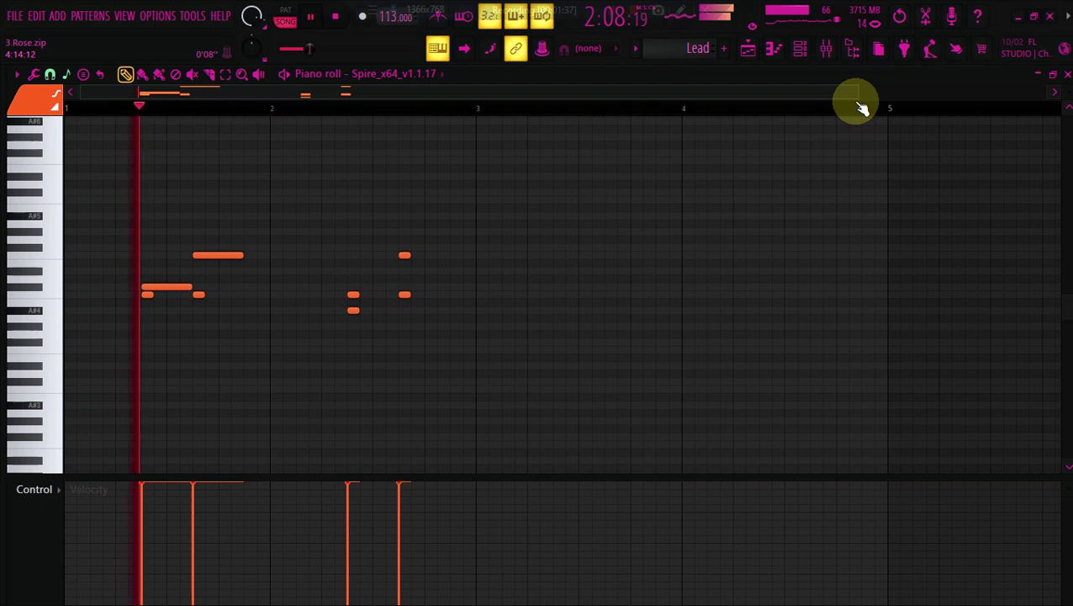
{"action": "left_click", "coordinate": [749, 49]}
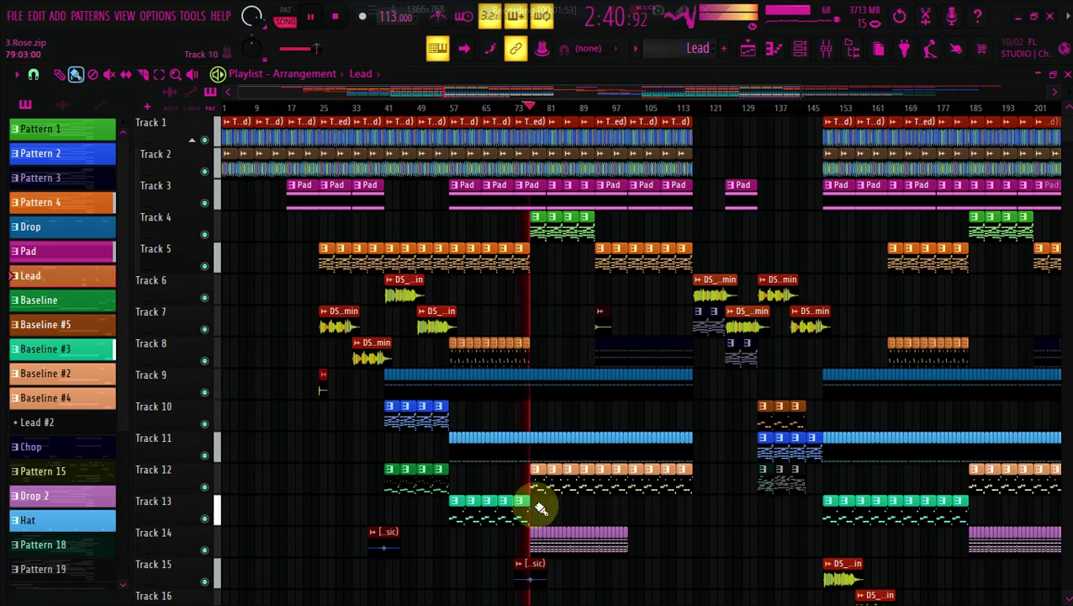
- Open Drop 2 from Track 14, switch from its Sampler chords to the untitled channel's repeated A#5 notes, and return to the playlist
{"action": "double_click", "coordinate": [540, 545]}
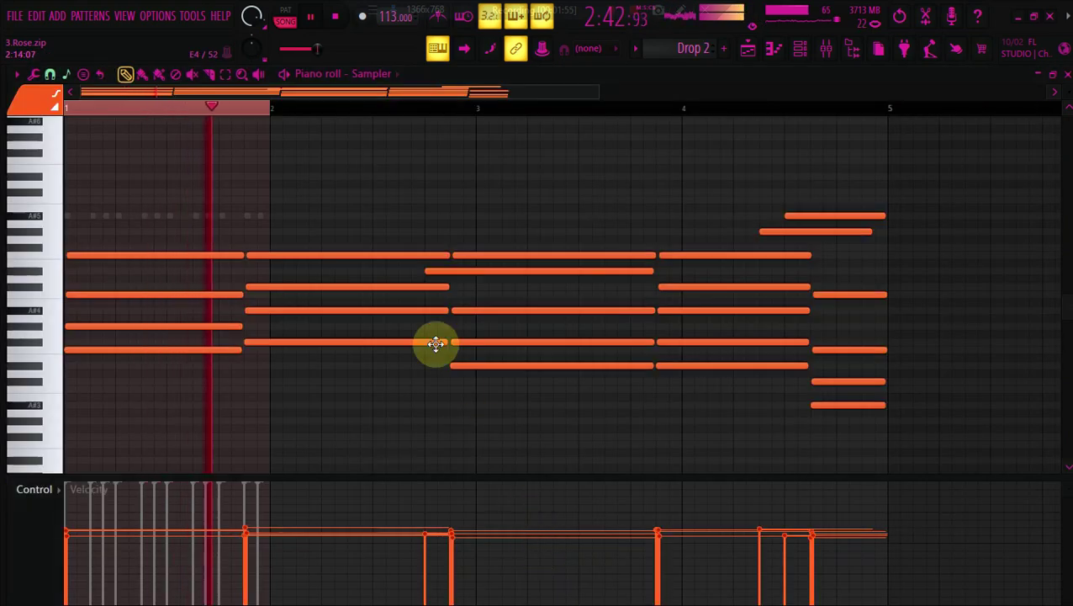
{"action": "double_click", "coordinate": [266, 221]}
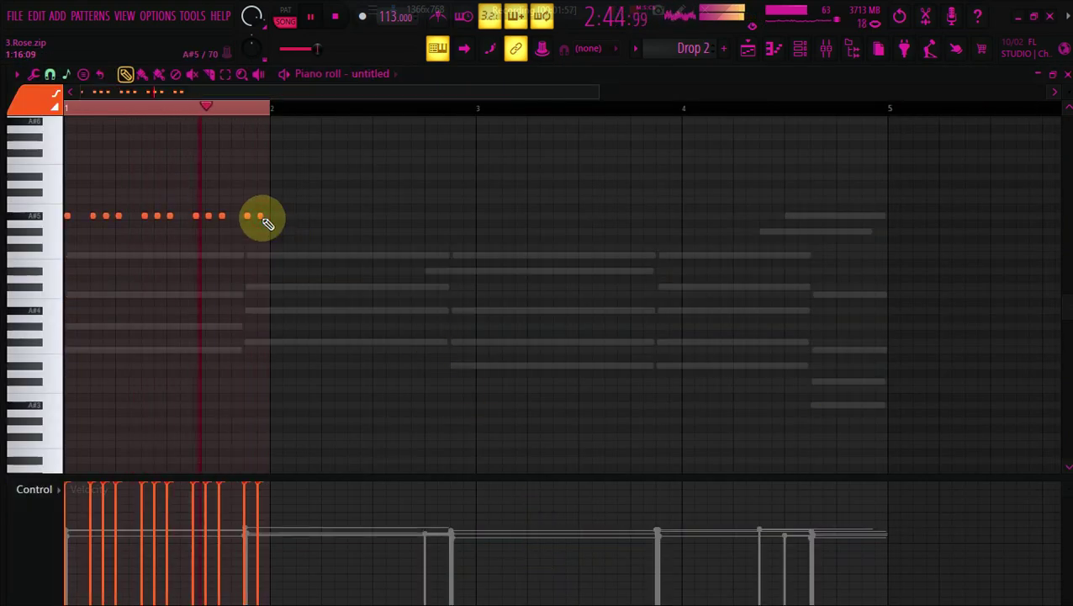
{"action": "left_click", "coordinate": [748, 49]}
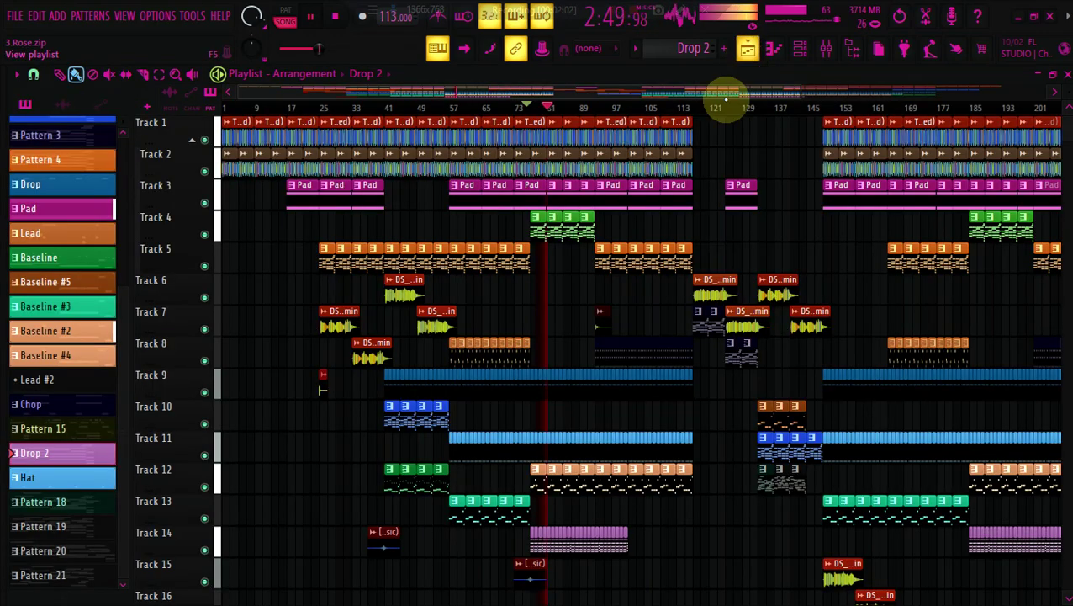
- Review the Polysix chords of Pattern 1 on Track 4 and the Zebra2 notes of the Chop pattern on Track 8
{"action": "double_click", "coordinate": [547, 237]}
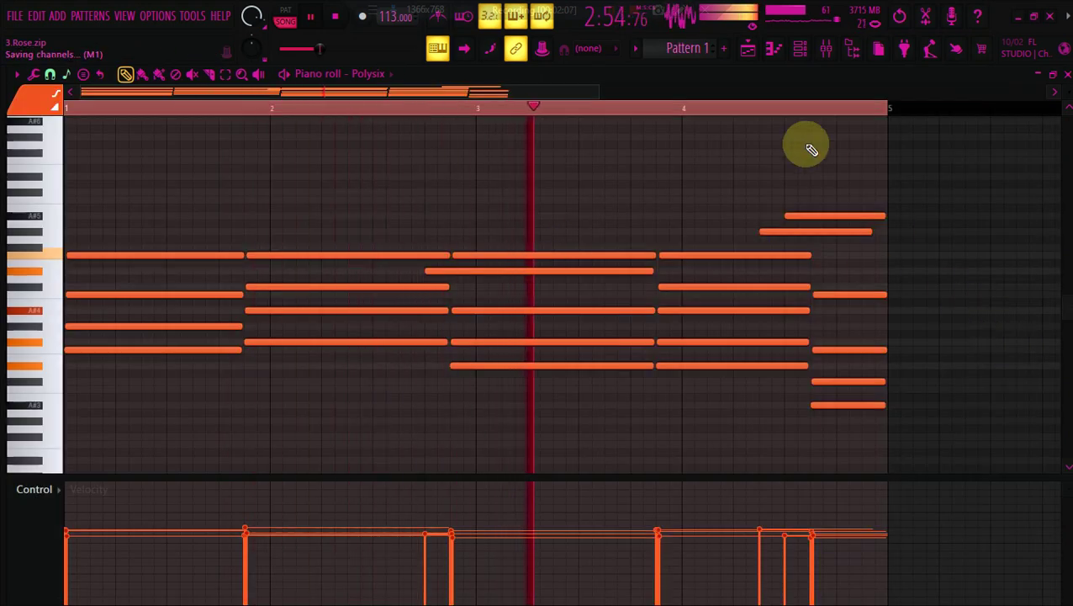
{"action": "left_click", "coordinate": [751, 49]}
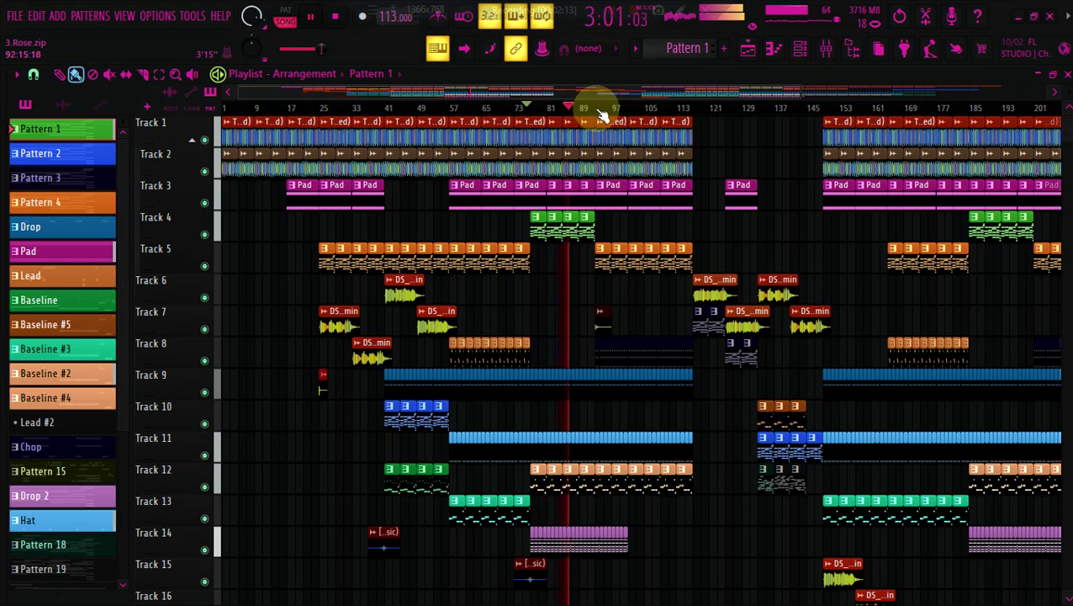
{"action": "double_click", "coordinate": [608, 354]}
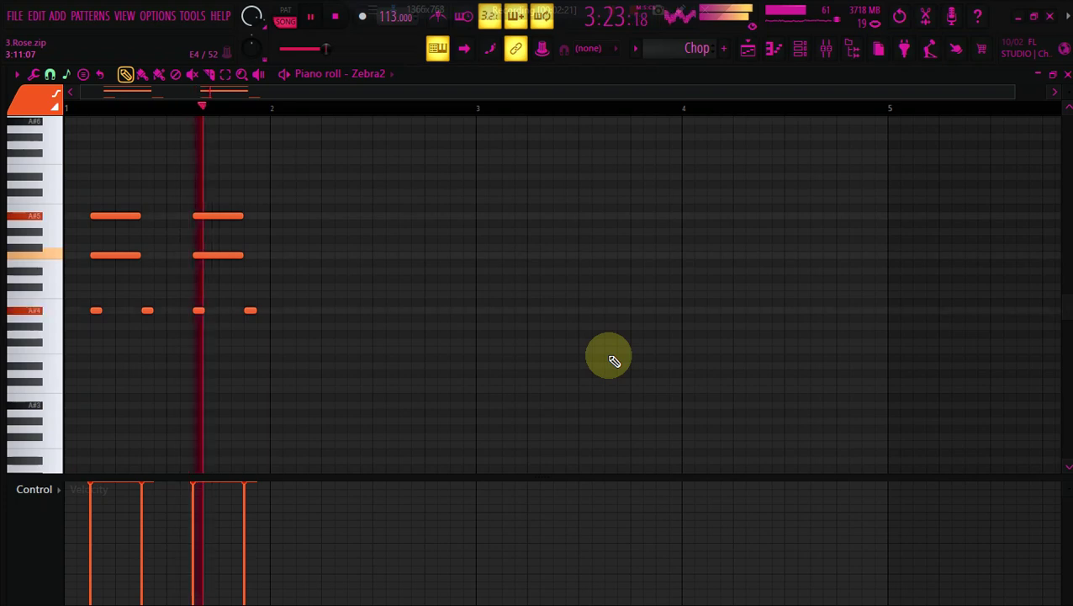
{"action": "left_click", "coordinate": [748, 50]}
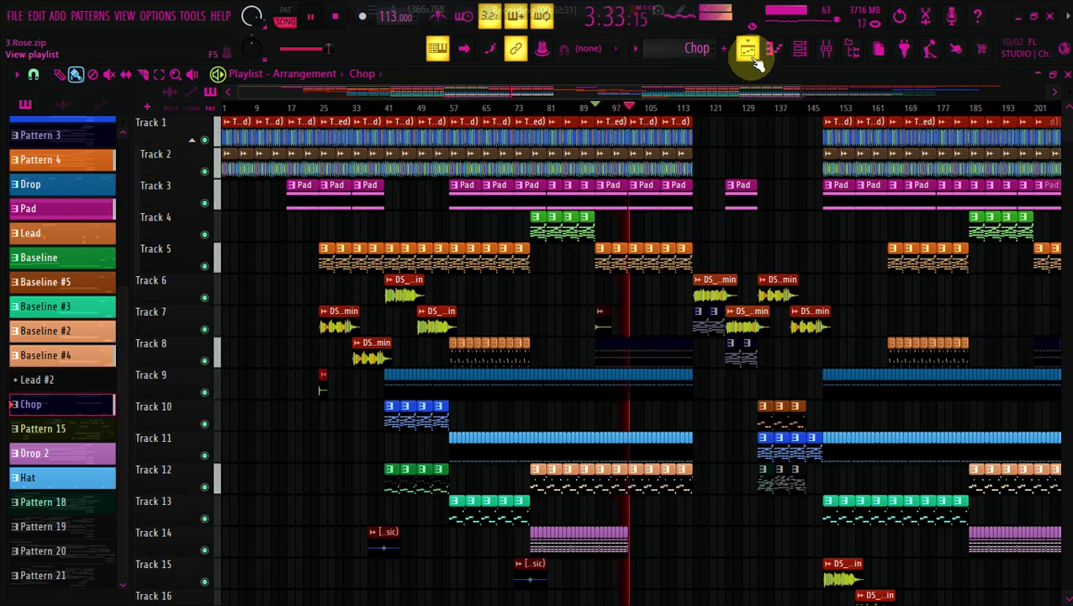
- Play the arrangement from about bar 117 and examine the Addictive Keys notes of Pattern 3 on Track 7
{"action": "left_click_drag", "start_coordinate": [797, 86], "coordinate": [803, 158]}
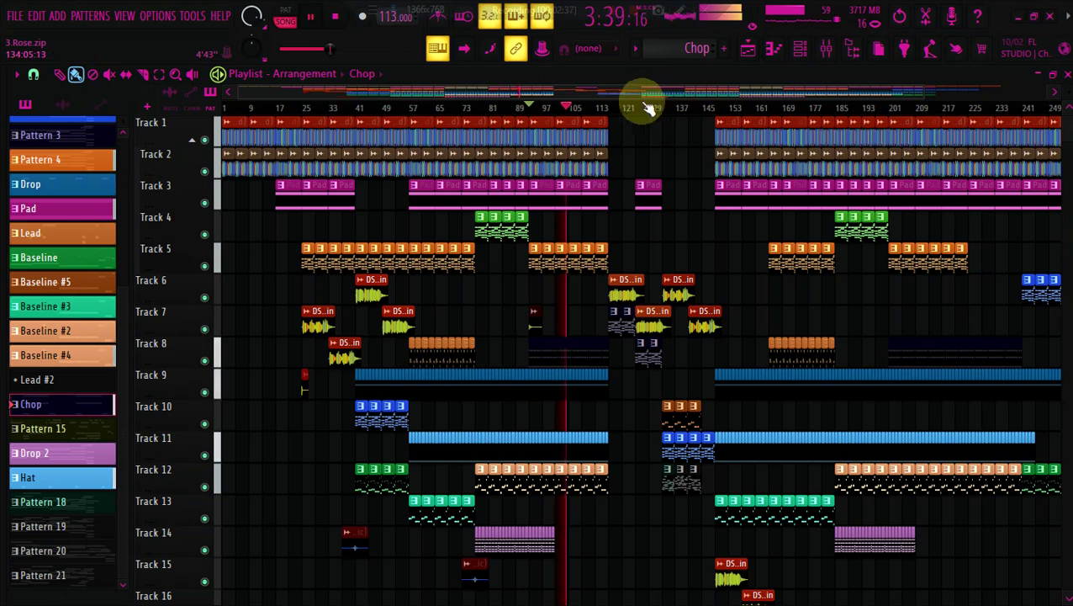
{"action": "left_click", "coordinate": [612, 108]}
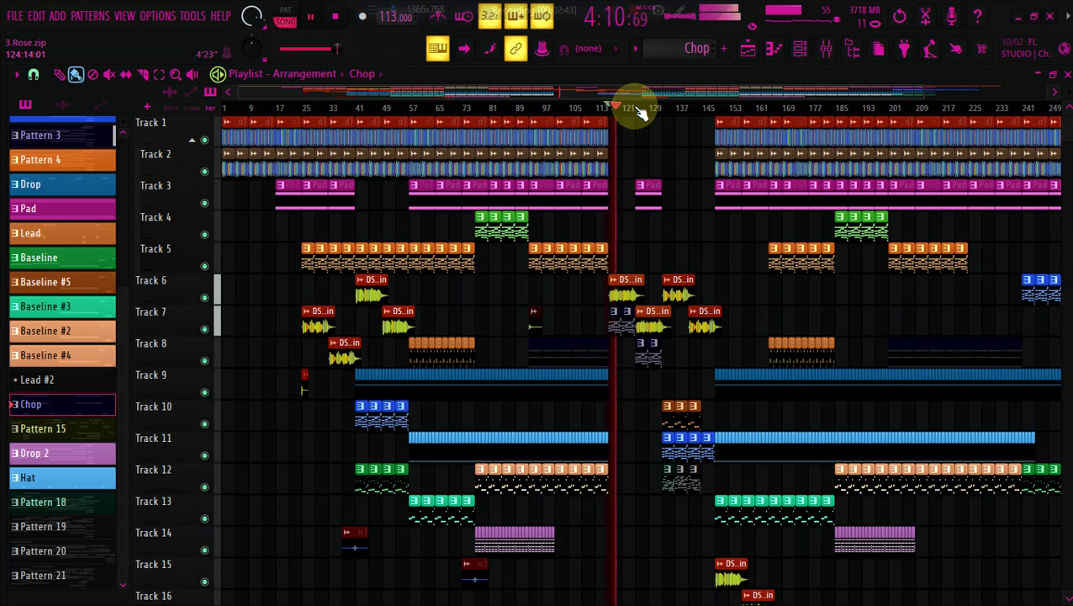
{"action": "double_click", "coordinate": [608, 326]}
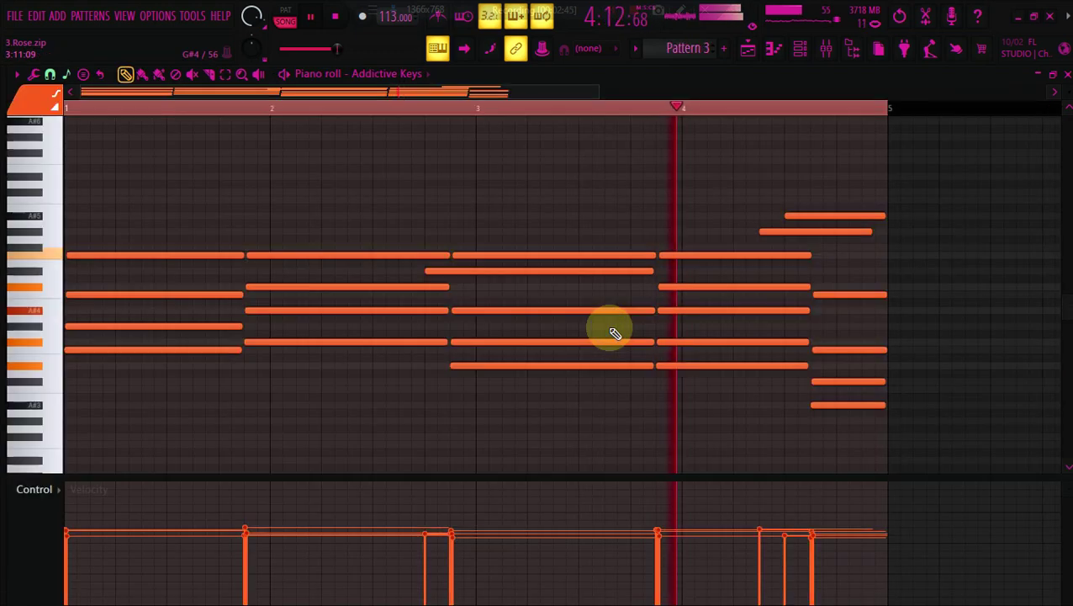
{"action": "left_click", "coordinate": [747, 53]}
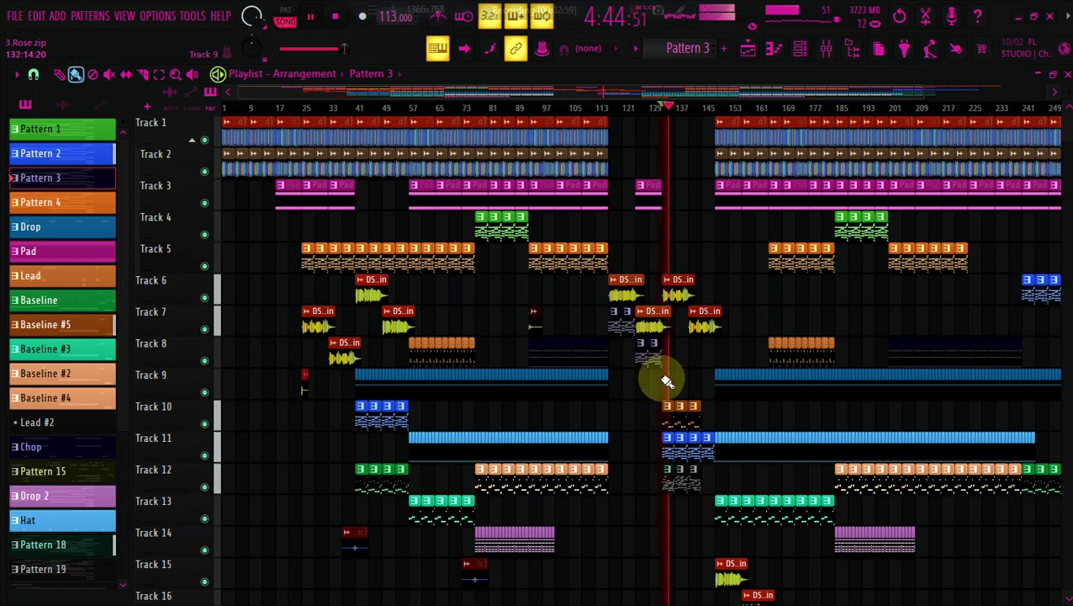
- Inspect the Addictive Keys #2 notes of Pattern 18 from Track 12 and return to the playlist
{"action": "double_click", "coordinate": [680, 492]}
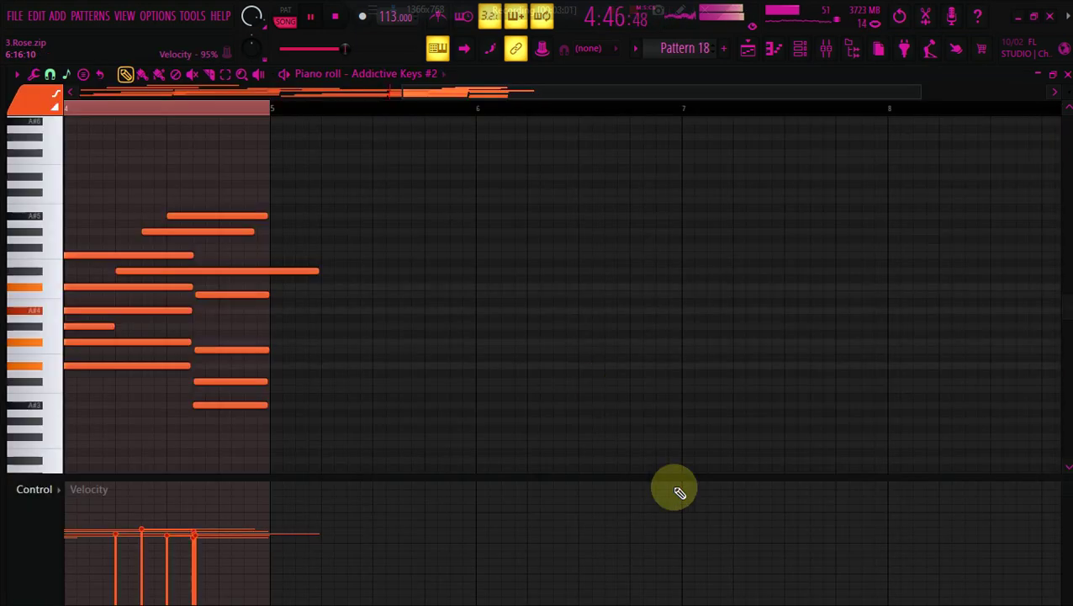
{"action": "left_click_drag", "start_coordinate": [481, 95], "coordinate": [278, 45]}
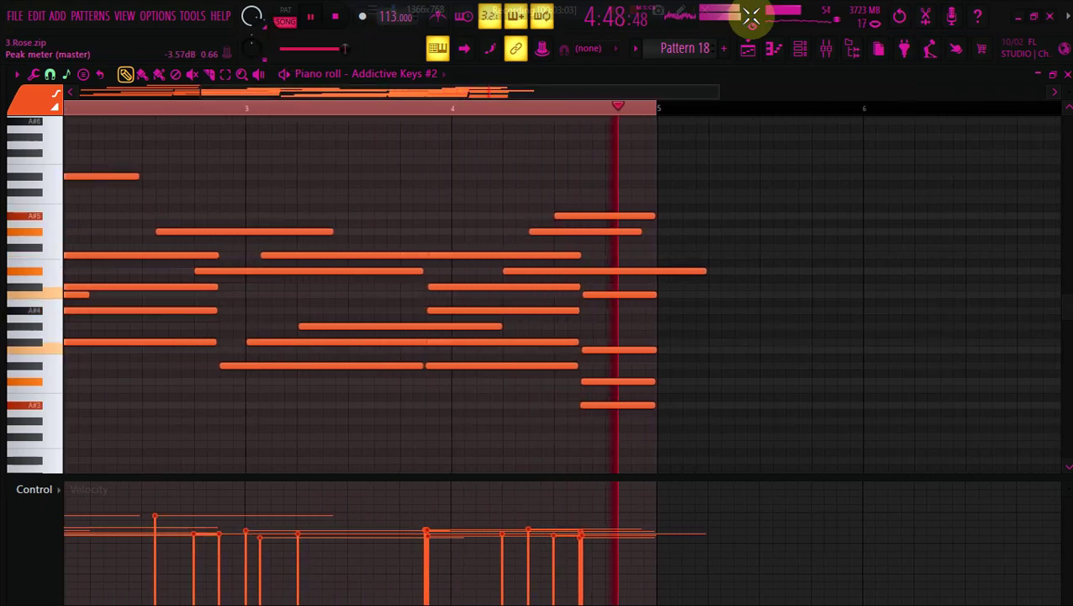
{"action": "left_click", "coordinate": [751, 40]}
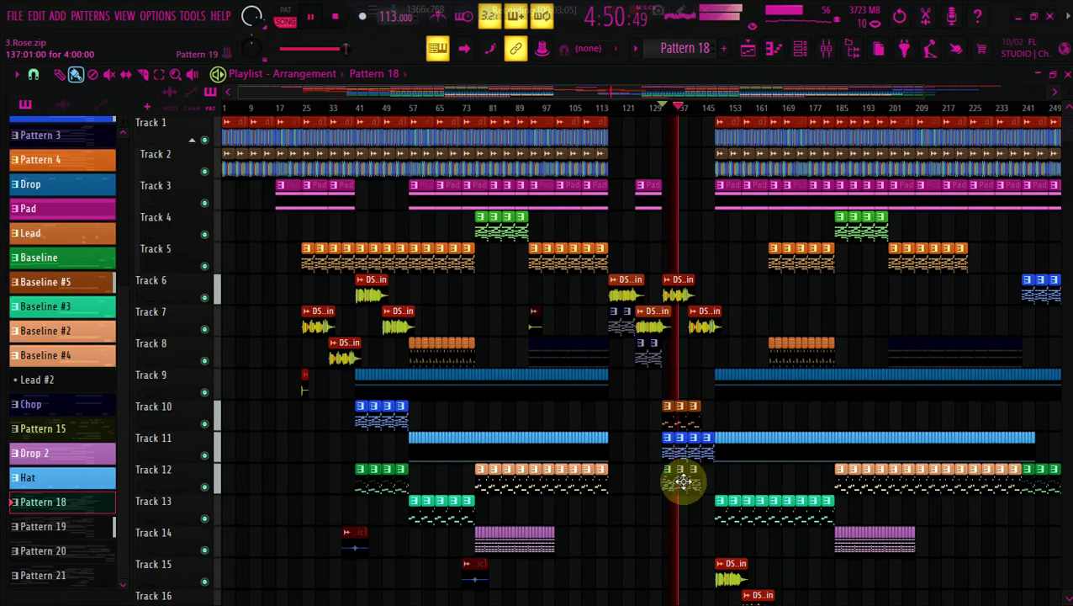
- Examine the staggered Addictive Keys #2 notes of Pattern 19, the second clip in Track 12's break group, and return to the playlist
{"action": "double_click", "coordinate": [683, 481]}
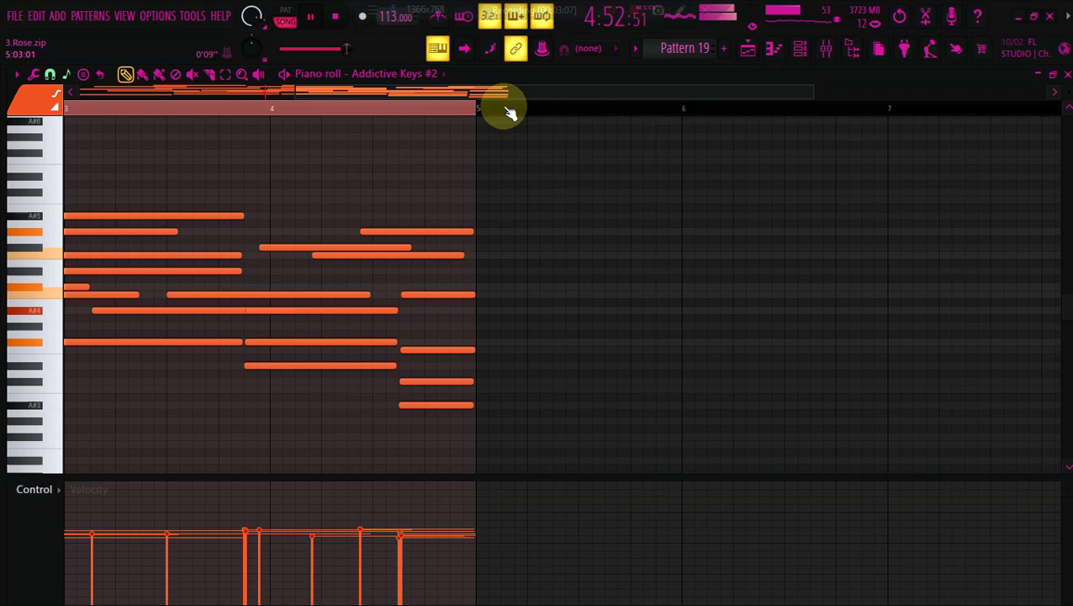
{"action": "left_click_drag", "start_coordinate": [508, 94], "coordinate": [343, 107]}
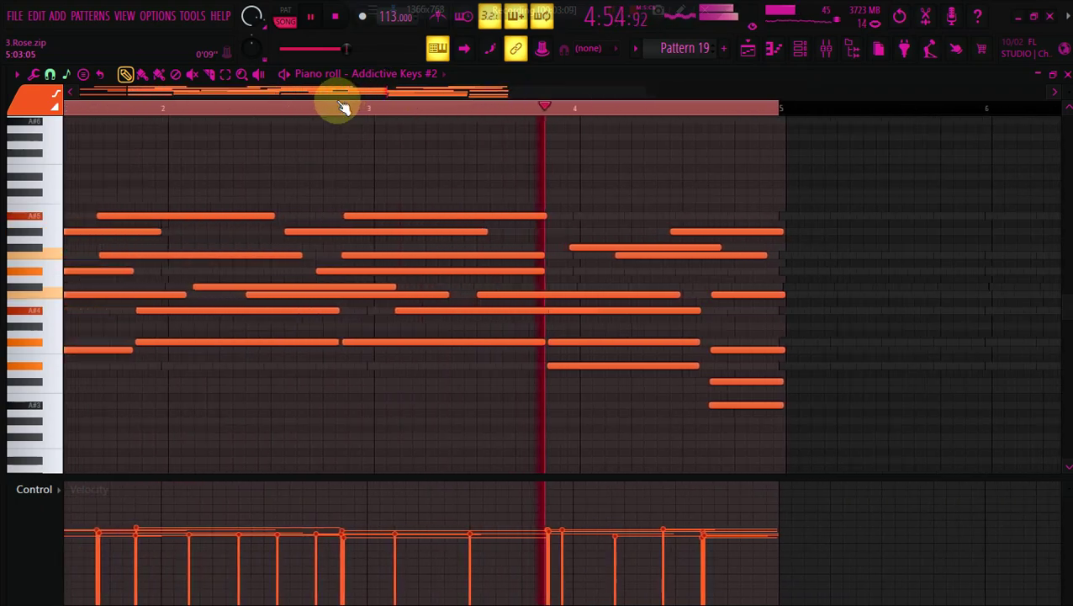
{"action": "left_click", "coordinate": [752, 49]}
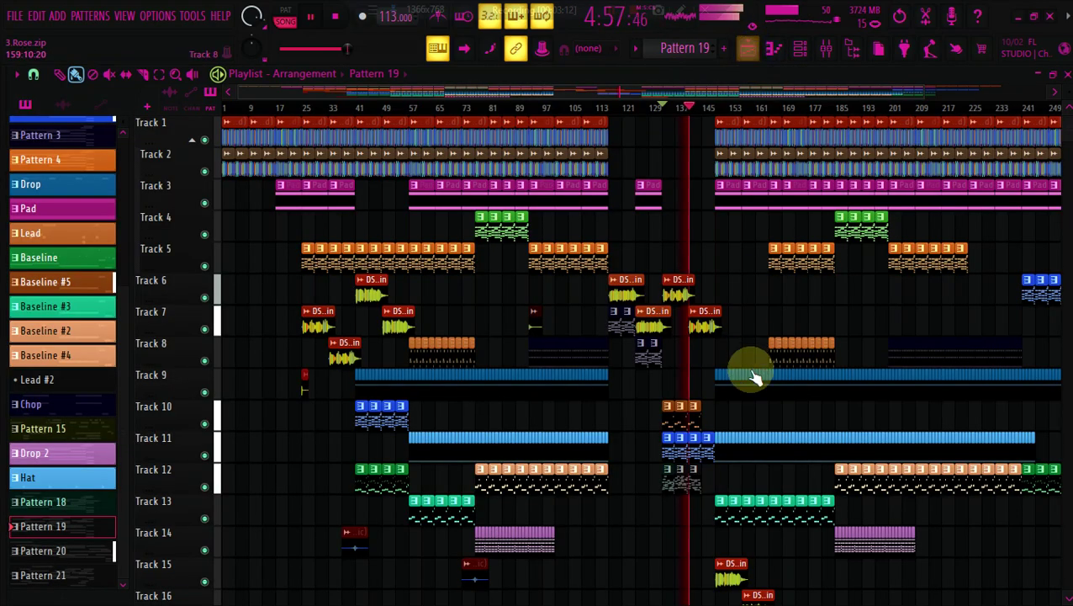
- Review the Addictive Keys #2 notes of Pattern 20 on Track 12 from bar 1 and return to the playlist
{"action": "double_click", "coordinate": [695, 477]}
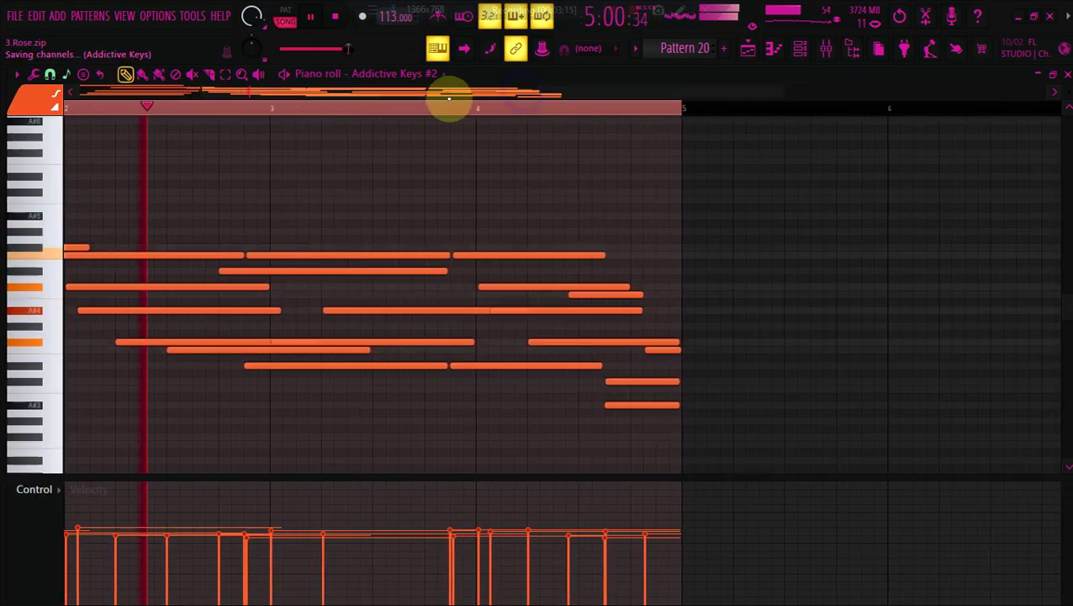
{"action": "left_click_drag", "start_coordinate": [443, 99], "coordinate": [341, 107]}
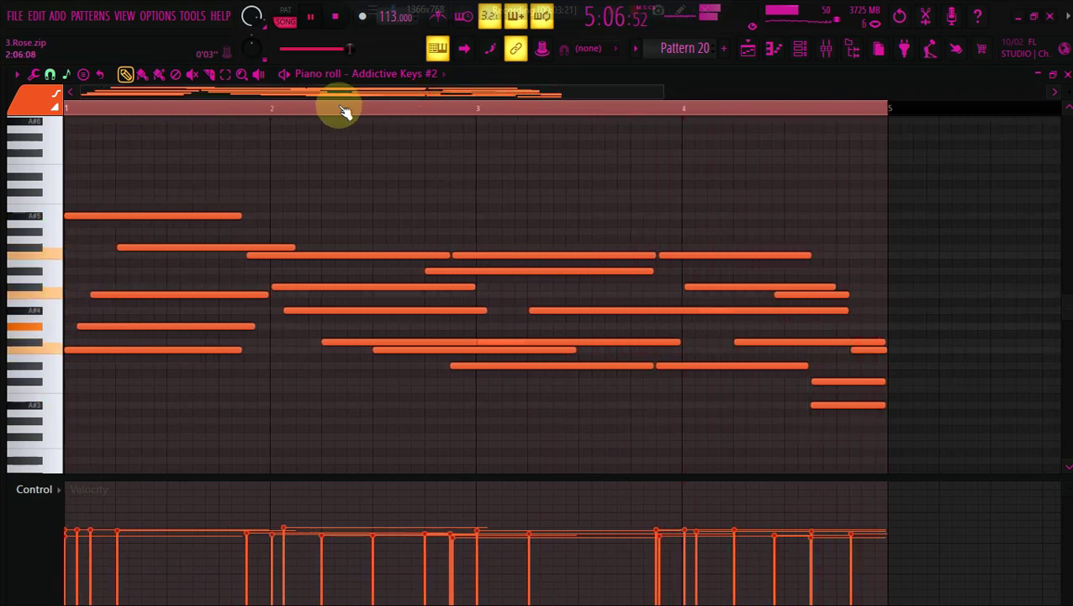
{"action": "left_click", "coordinate": [749, 50]}
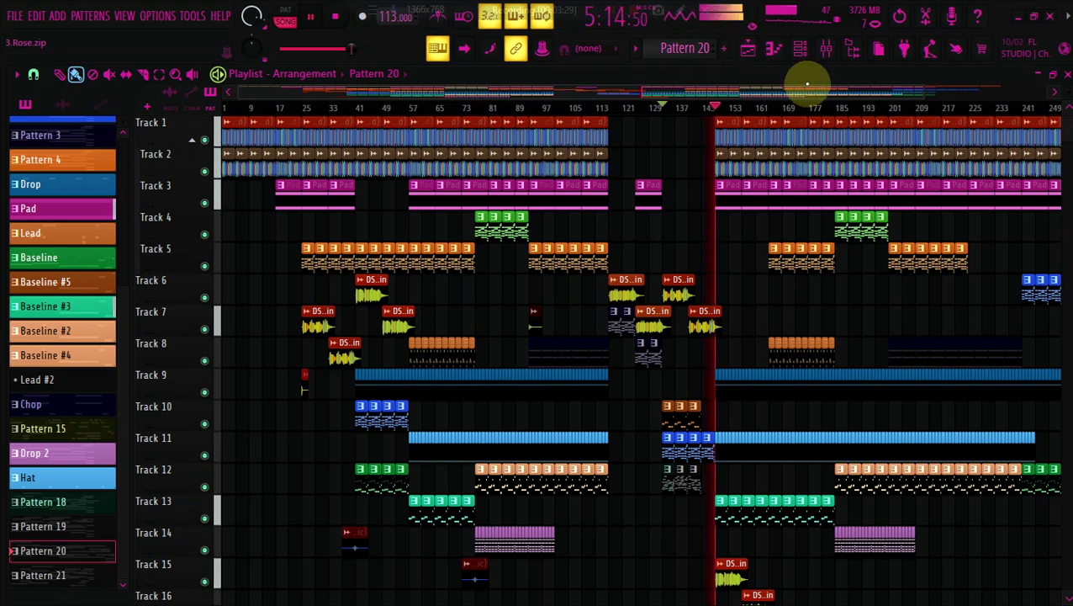
- Sample the final section of the arrangement by jumping playback to about bars 165, 187, 201, 225 and 241 in turn
{"action": "left_click_drag", "start_coordinate": [808, 87], "coordinate": [740, 86]}
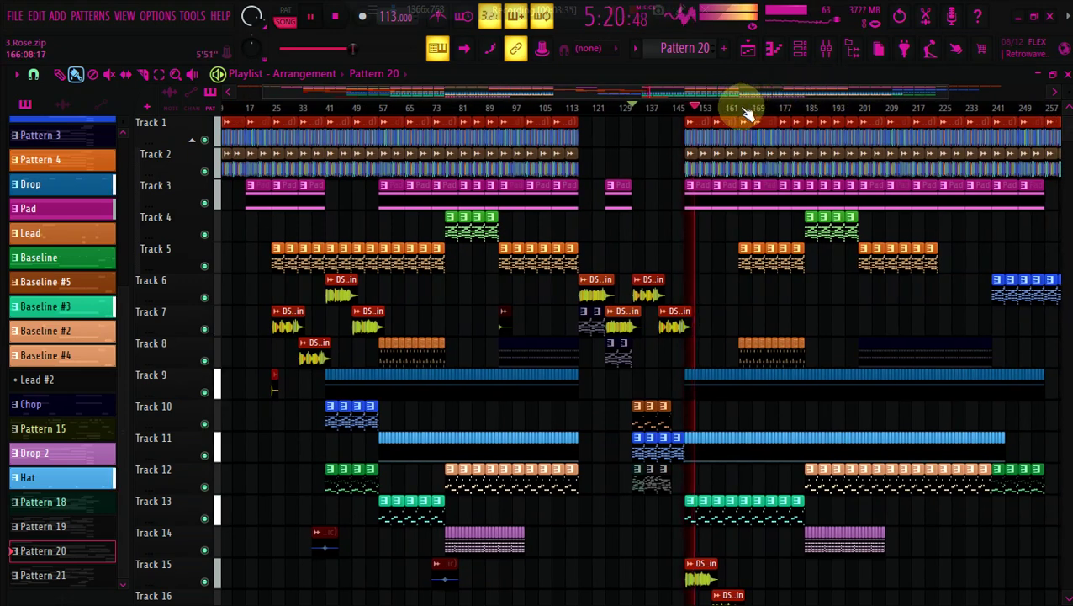
{"action": "left_click", "coordinate": [743, 110]}
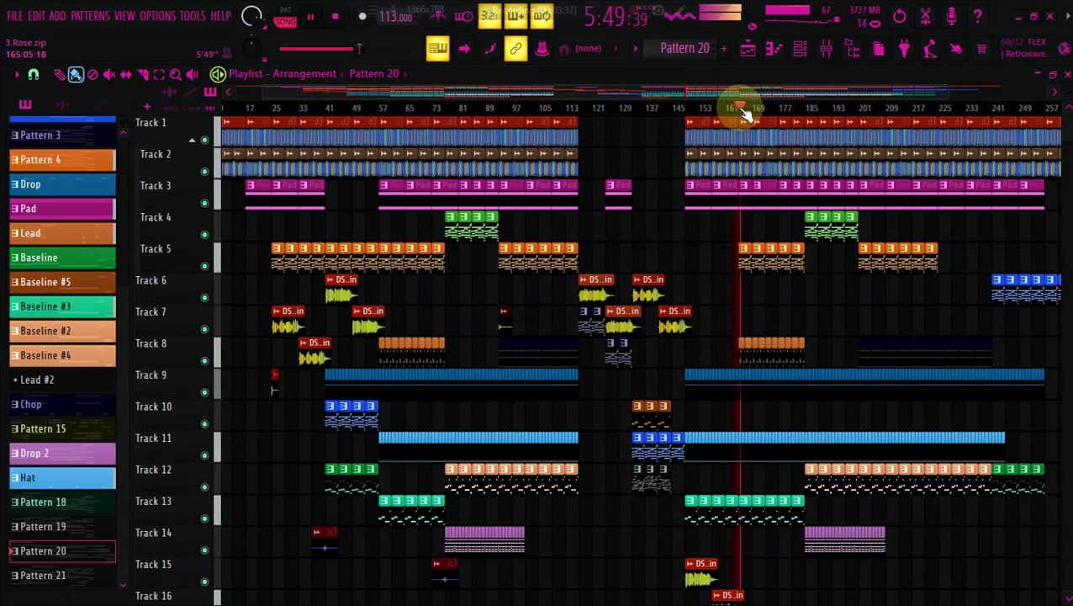
{"action": "left_click", "coordinate": [811, 108]}
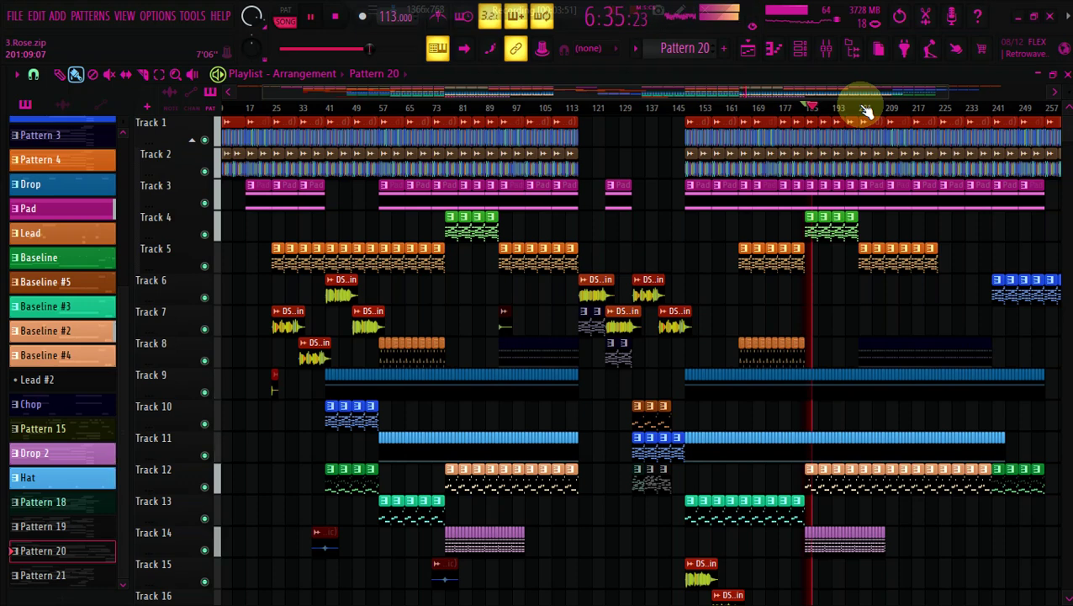
{"action": "left_click", "coordinate": [859, 108]}
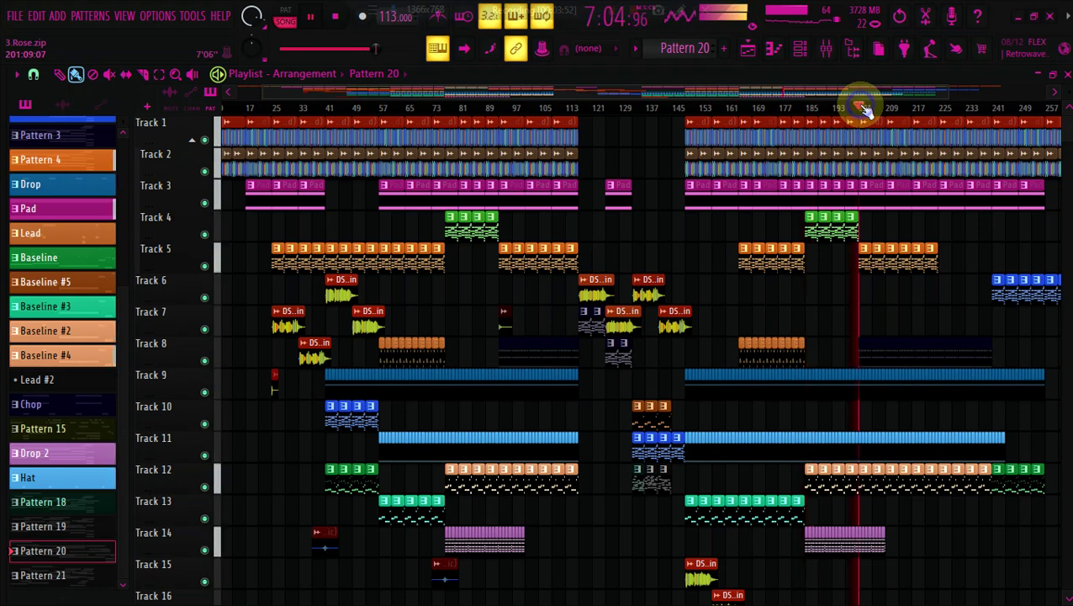
{"action": "left_click", "coordinate": [940, 108]}
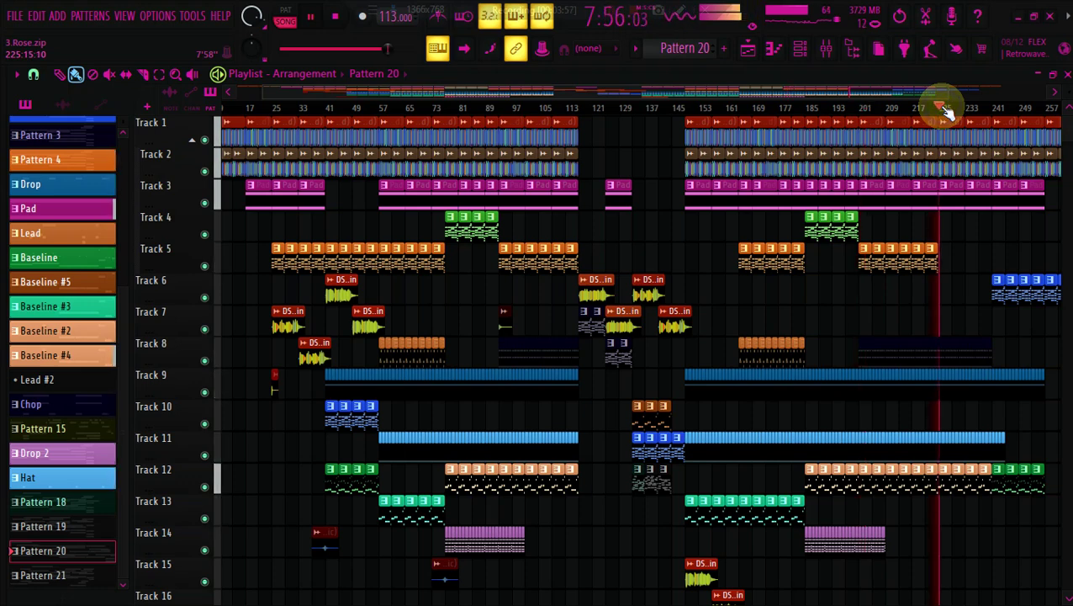
{"action": "left_click", "coordinate": [993, 108]}
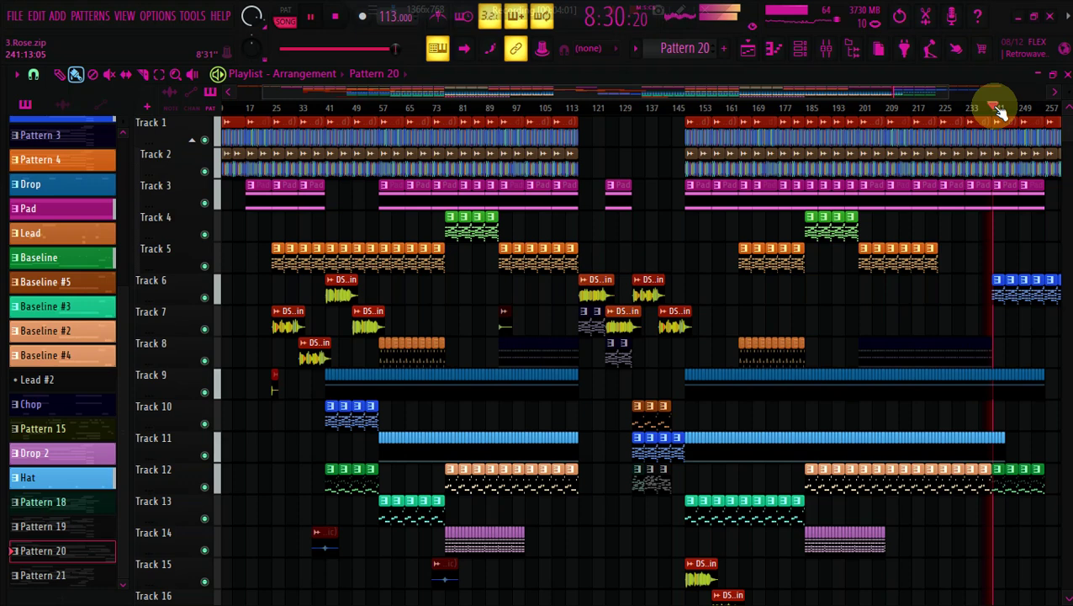